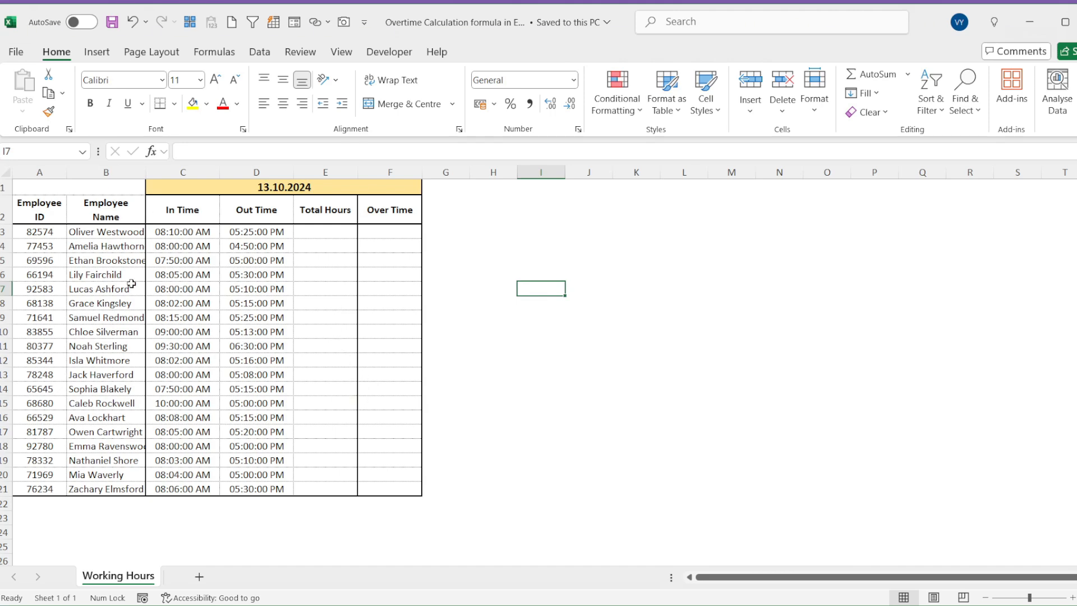
Widen the Employee Name column so that the full names fit
drag(145, 172, 157, 171)
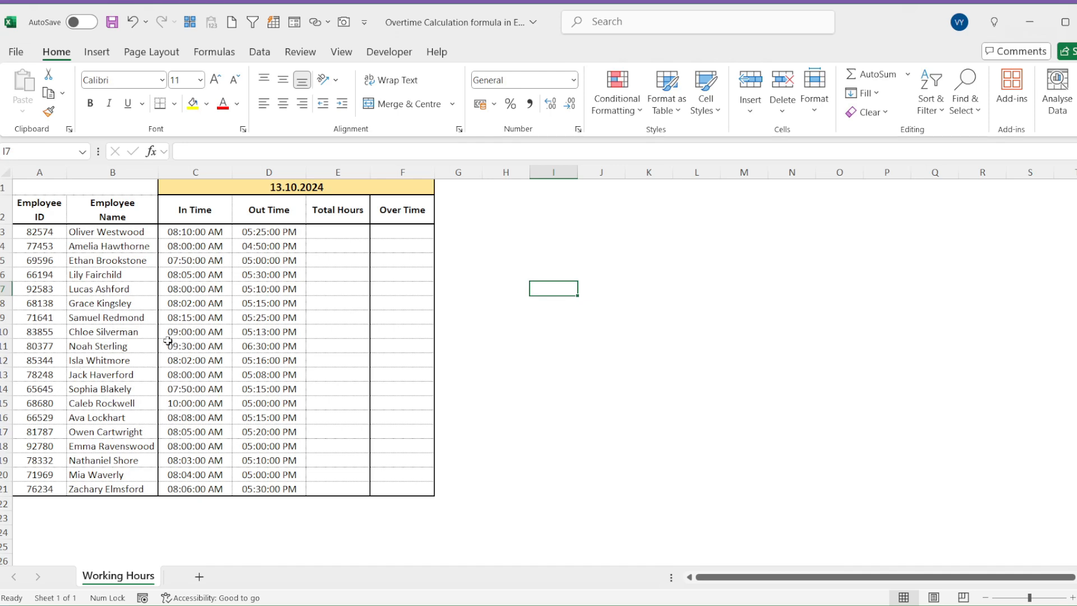
Enter the formula =(D3-C3)*24 in cell E3 to calculate the first employee's total hours
click(335, 203)
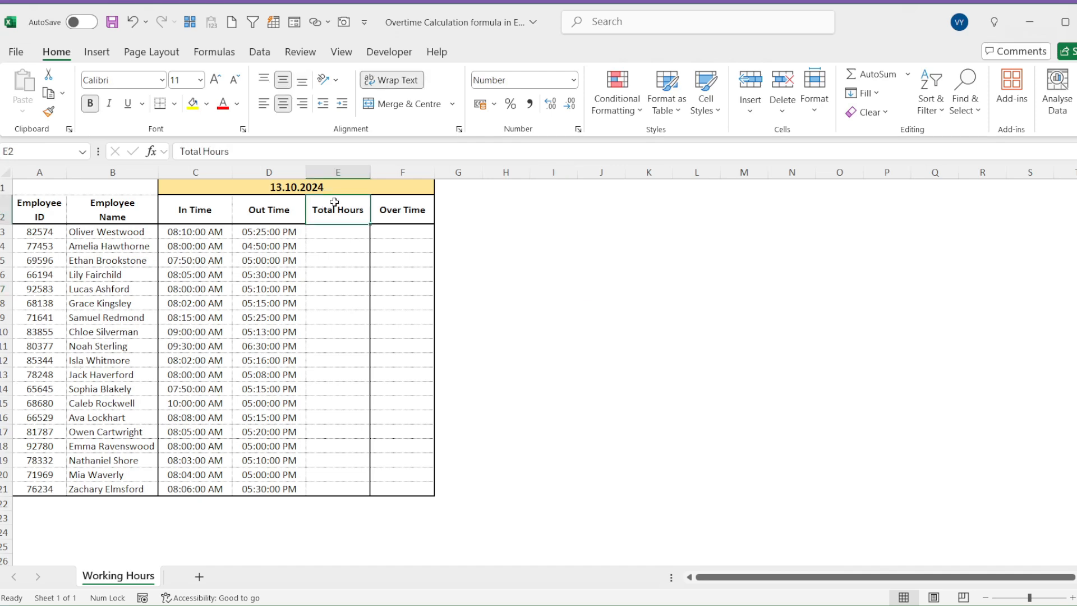
click(338, 231)
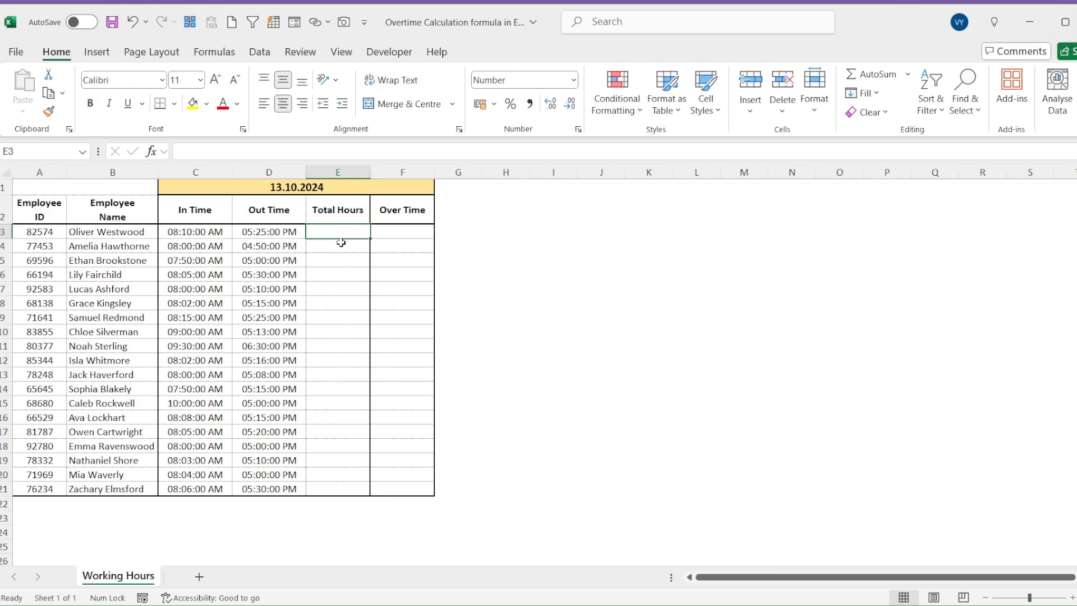
text(=()
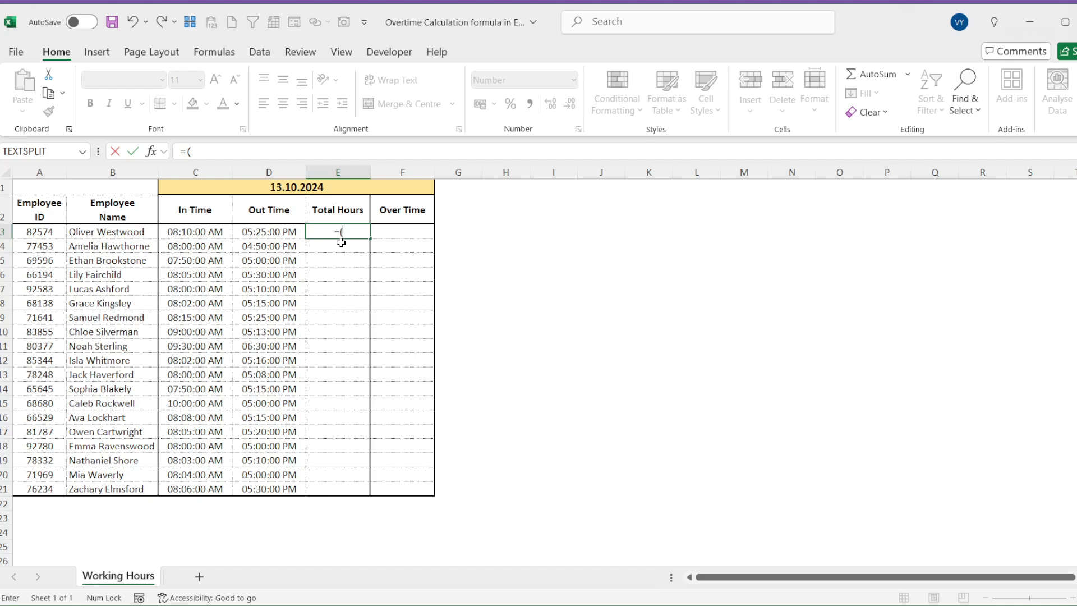
key(Left)
text(-)
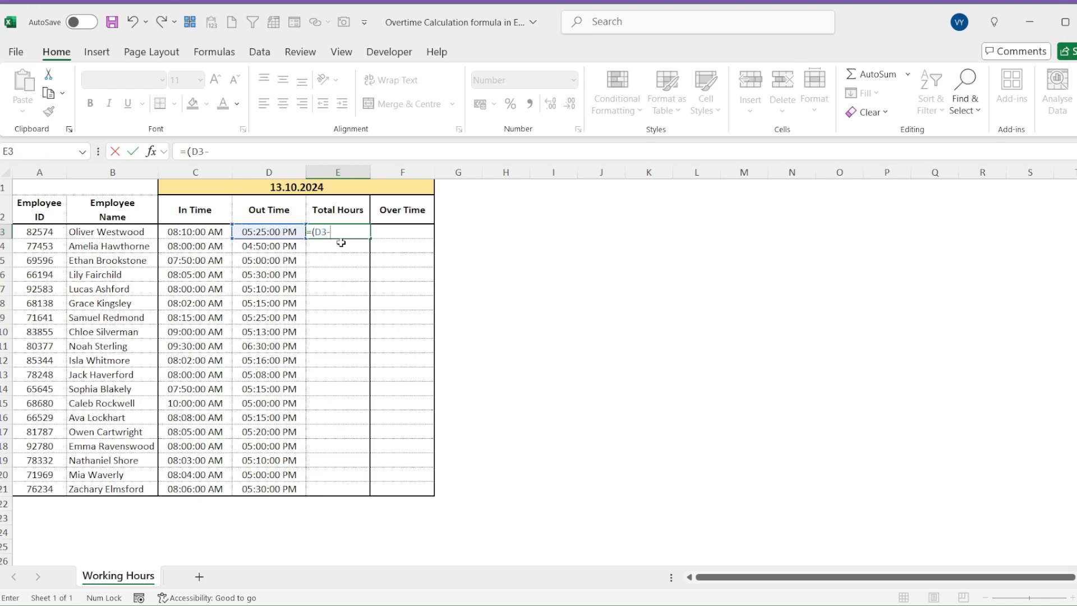
key(Left)
key(Left)
text())
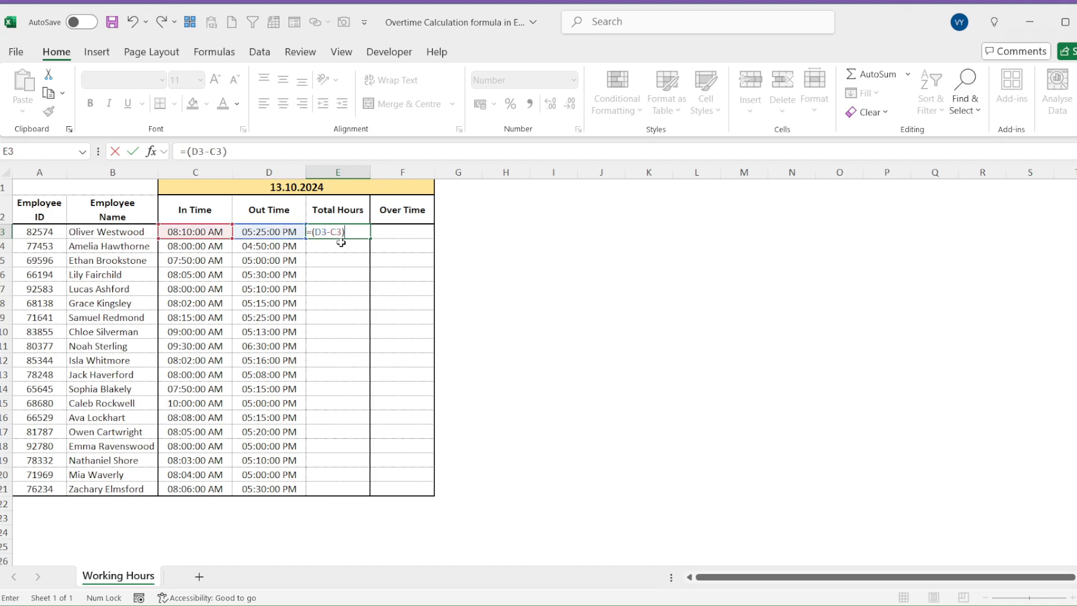
text(*)
text(24)
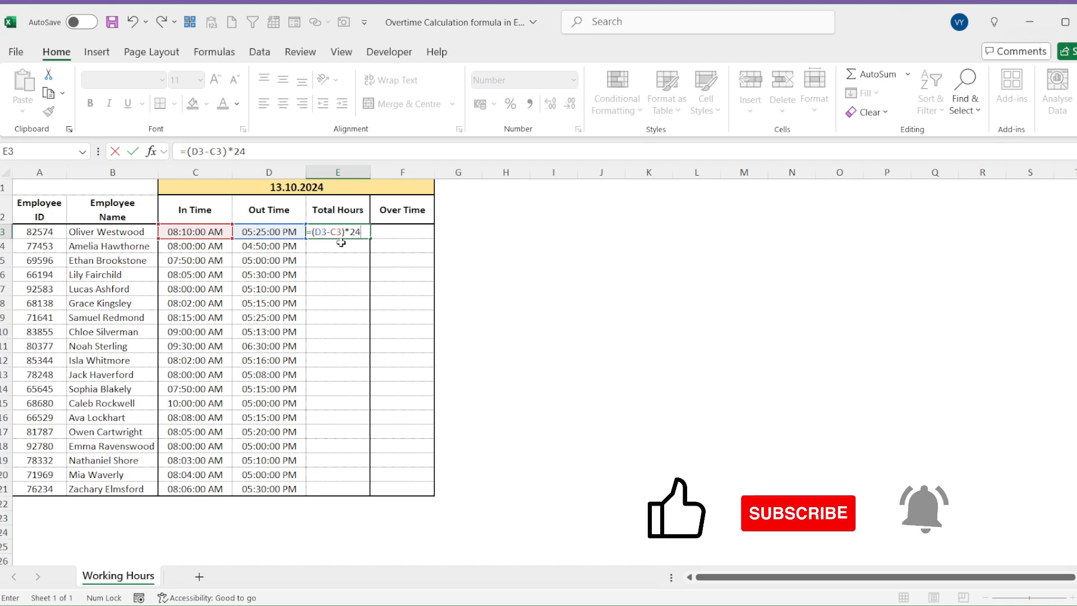
key(ctrl+Return)
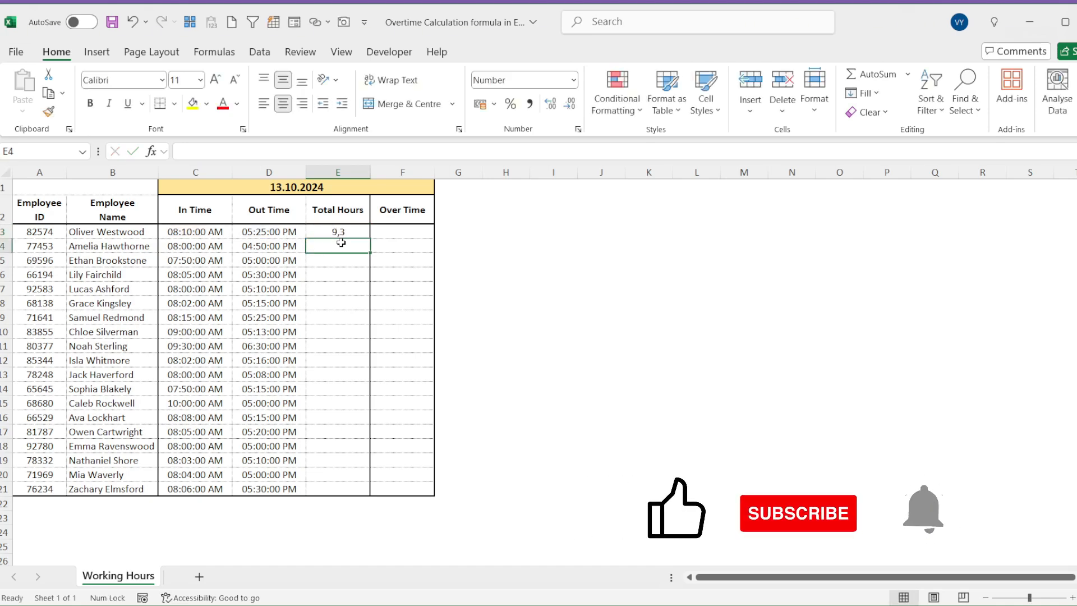
Fill the Total Hours formula from E3 down to E21 without copying the formatting
double_click(366, 235)
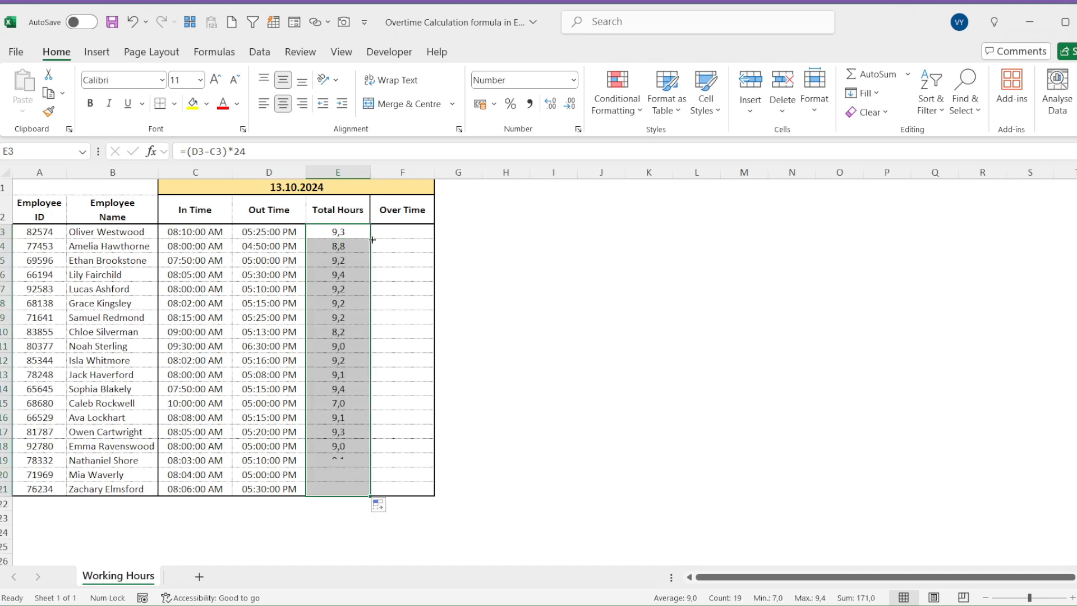
click(379, 509)
click(383, 540)
click(346, 348)
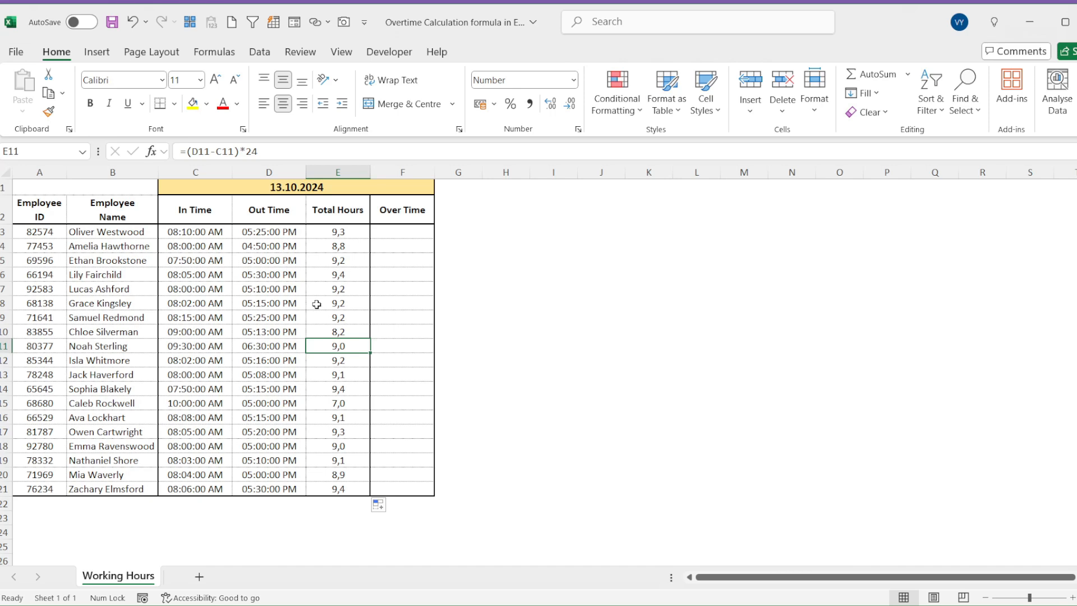
Enter the formula =E3-9 in cell F3 to calculate the first employee's overtime
click(392, 231)
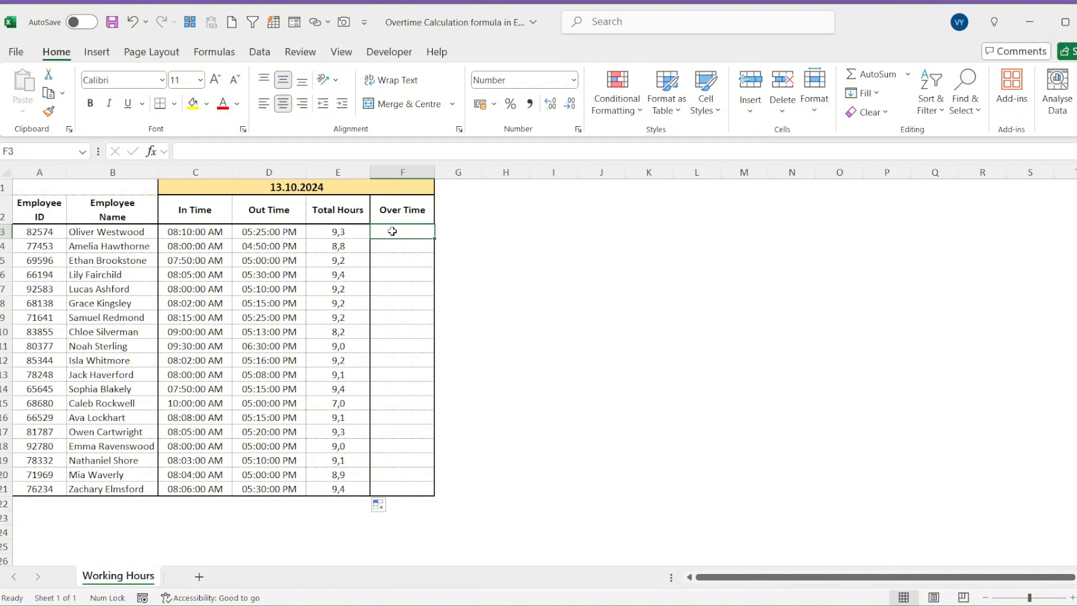
text(=)
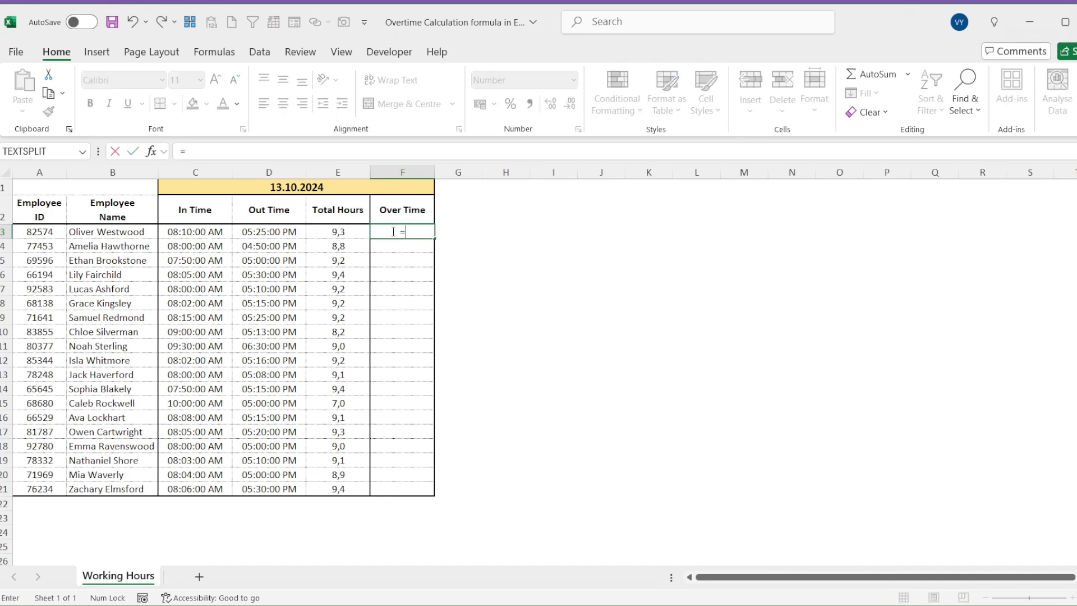
key(Left)
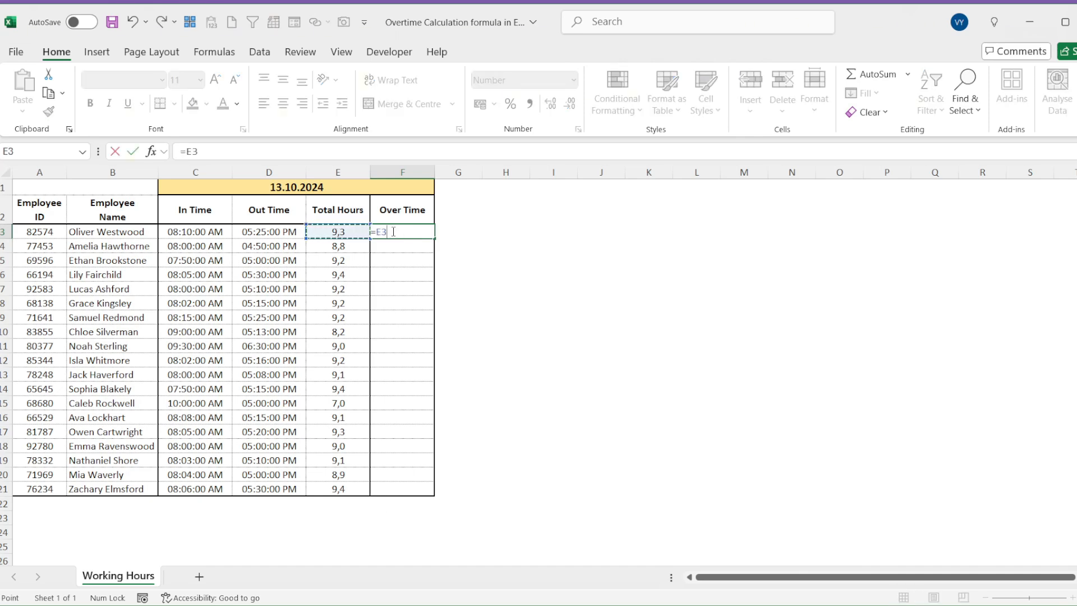
text(-9)
key(Return)
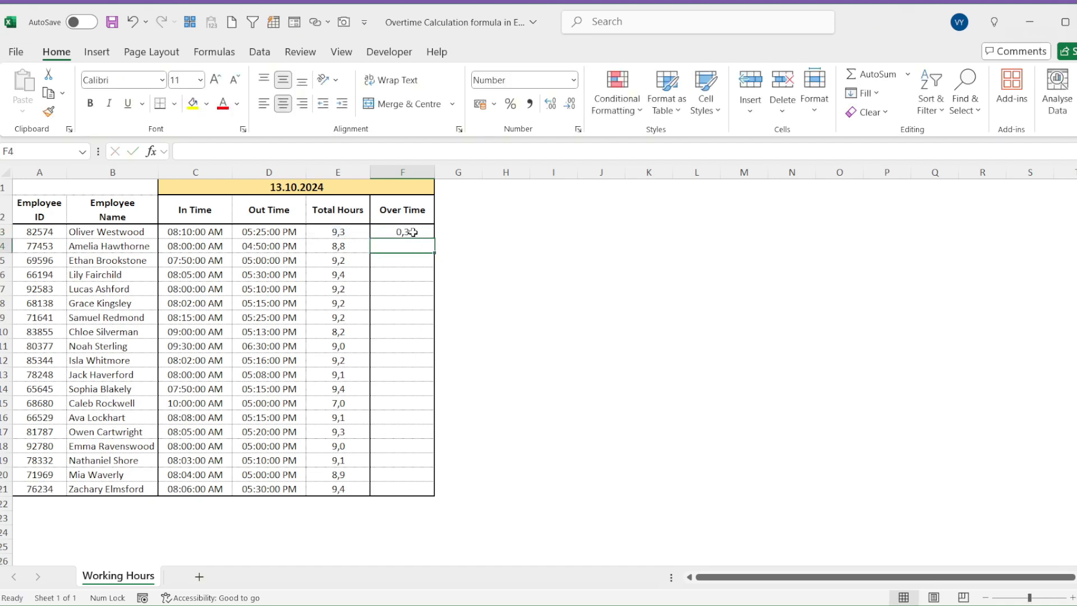
Fill the Over Time formula from F3 down to F21 without copying the formatting
click(414, 232)
double_click(434, 238)
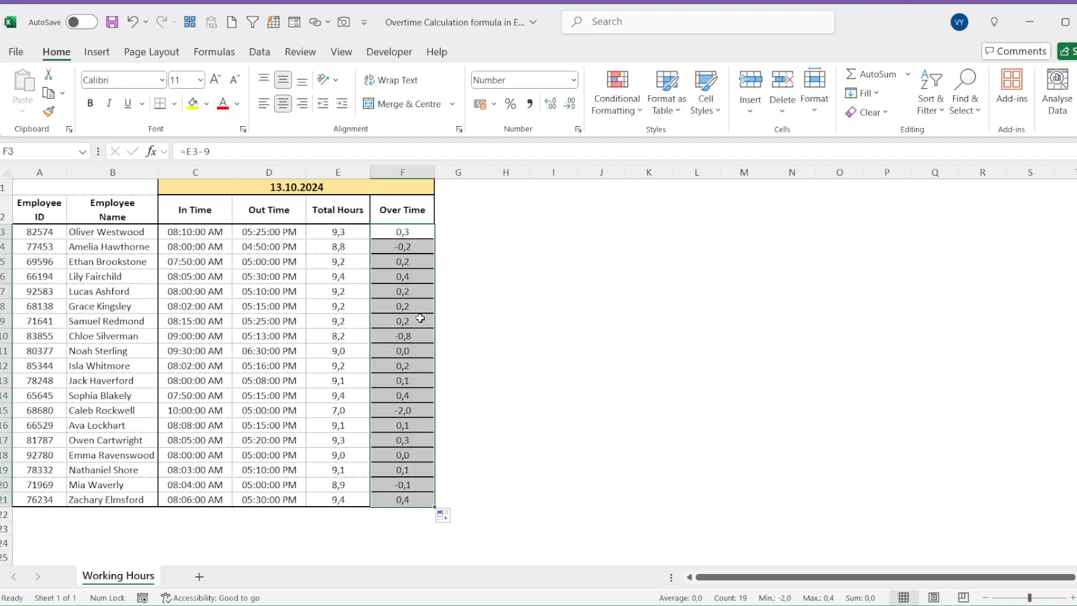
click(442, 514)
click(504, 567)
click(395, 306)
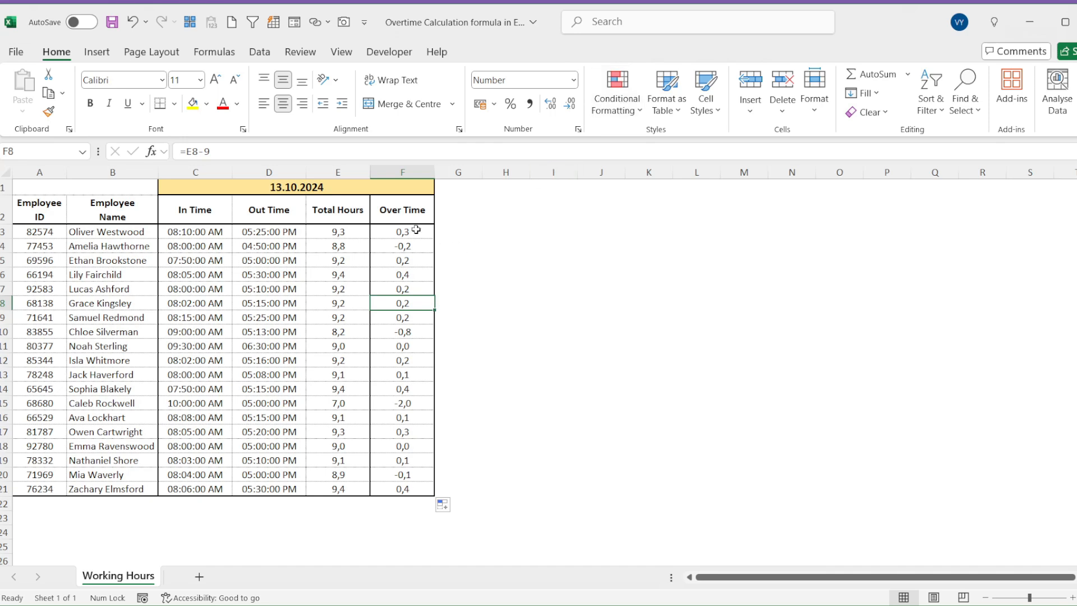
Add a conditional formatting rule to F3:F21 giving values greater than 0 Green Fill with Dark Green Text
drag(416, 229, 399, 491)
click(616, 105)
mouse_move(625, 176)
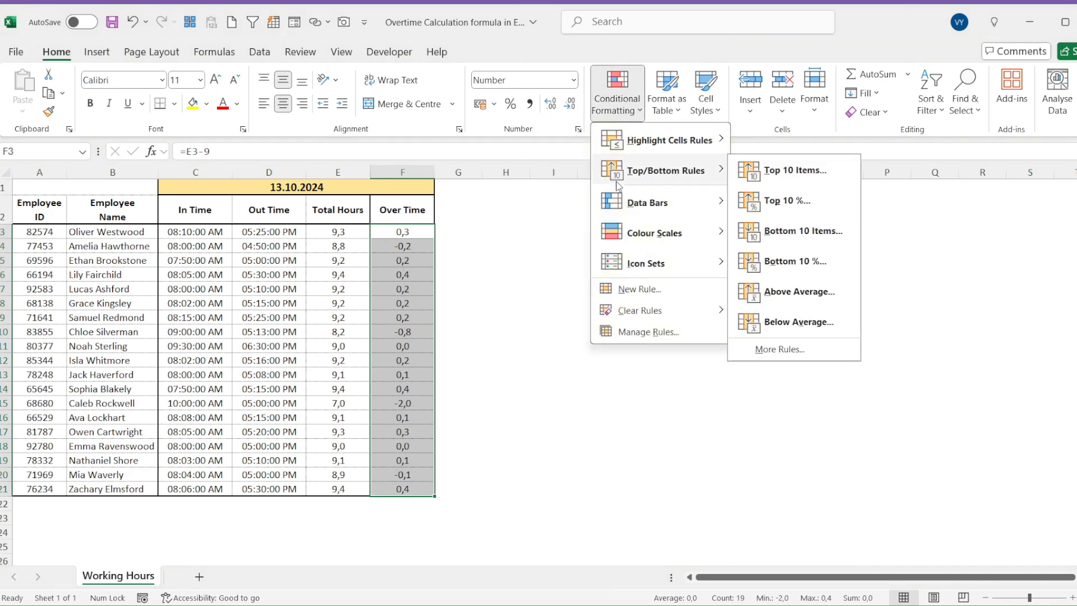
mouse_move(649, 152)
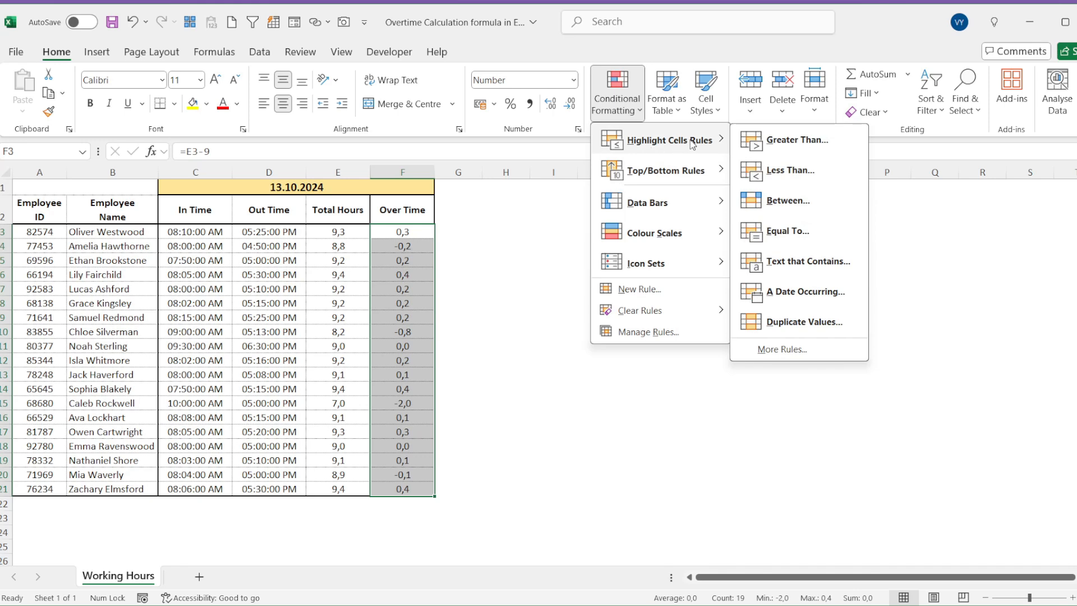
click(778, 150)
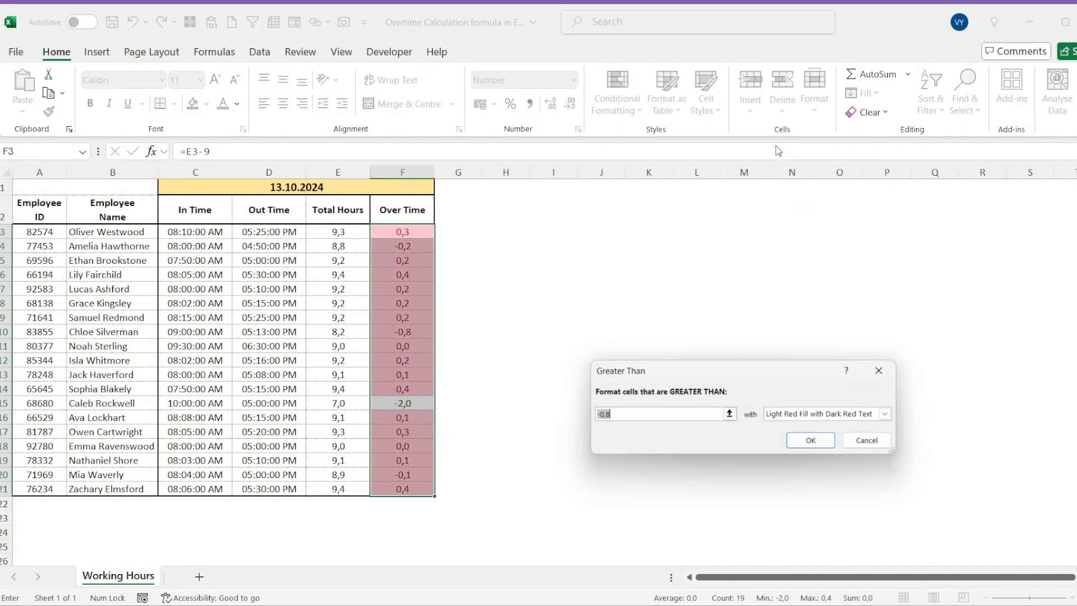
drag(732, 364, 549, 308)
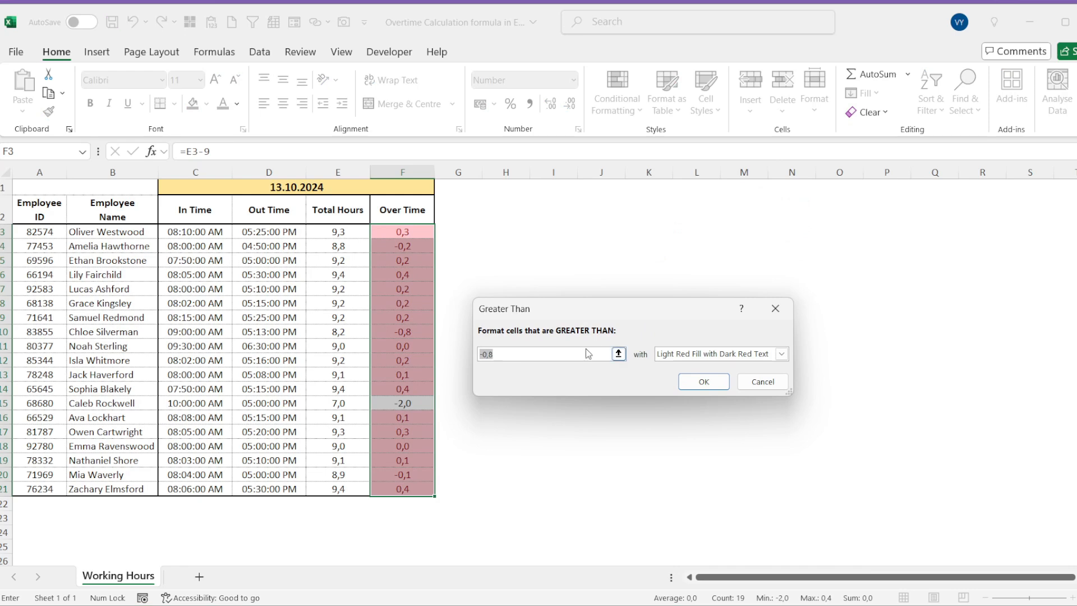
text(0)
click(718, 354)
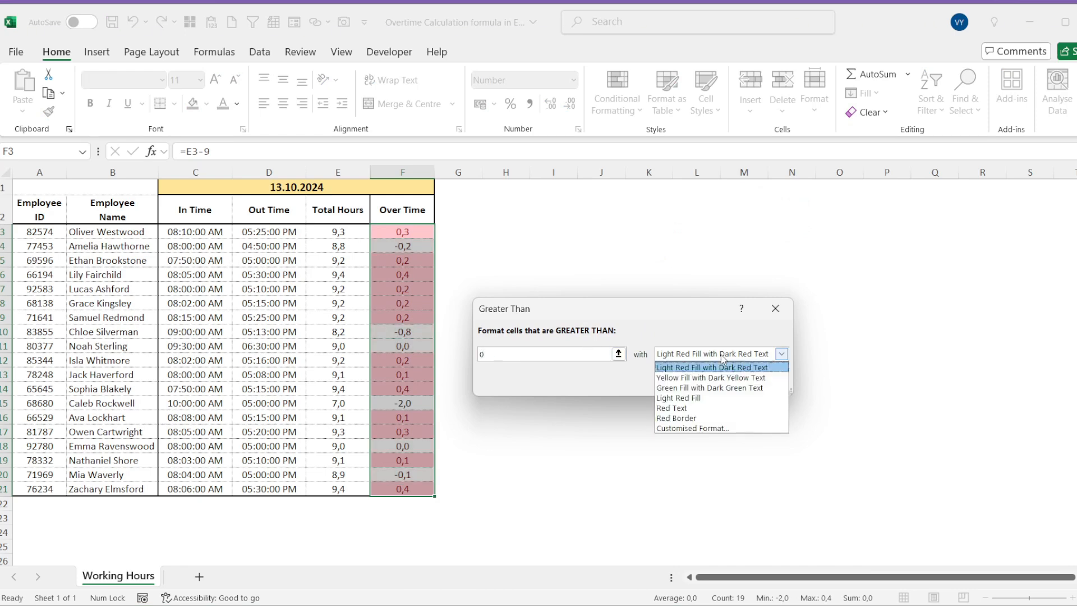
click(714, 388)
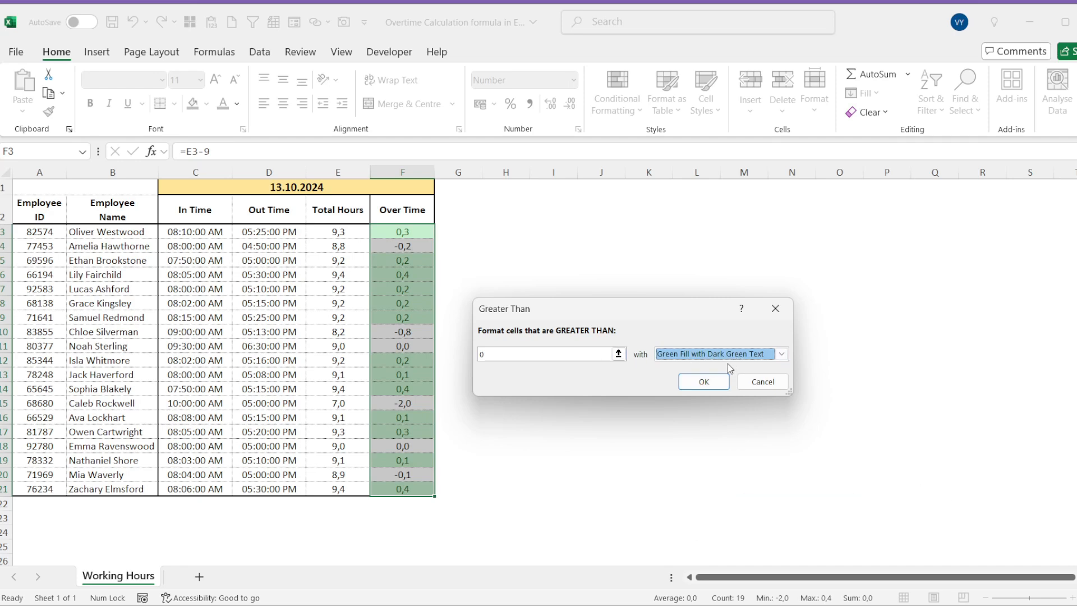
click(699, 382)
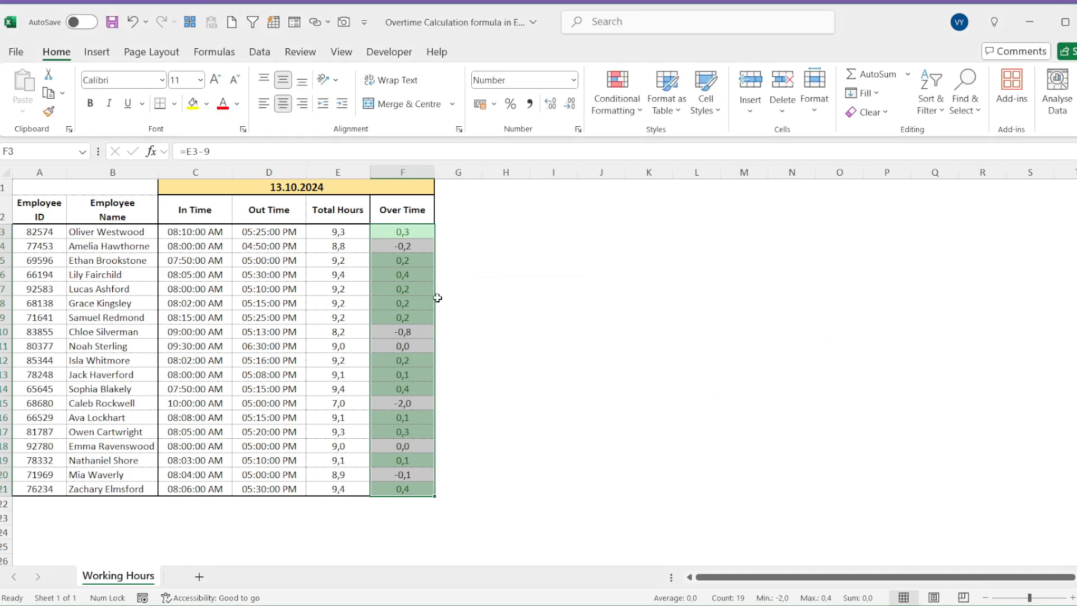
Add a conditional formatting rule to F3:F21 giving values less than 0 Light Red Fill with Dark Red Text
click(617, 95)
mouse_move(711, 147)
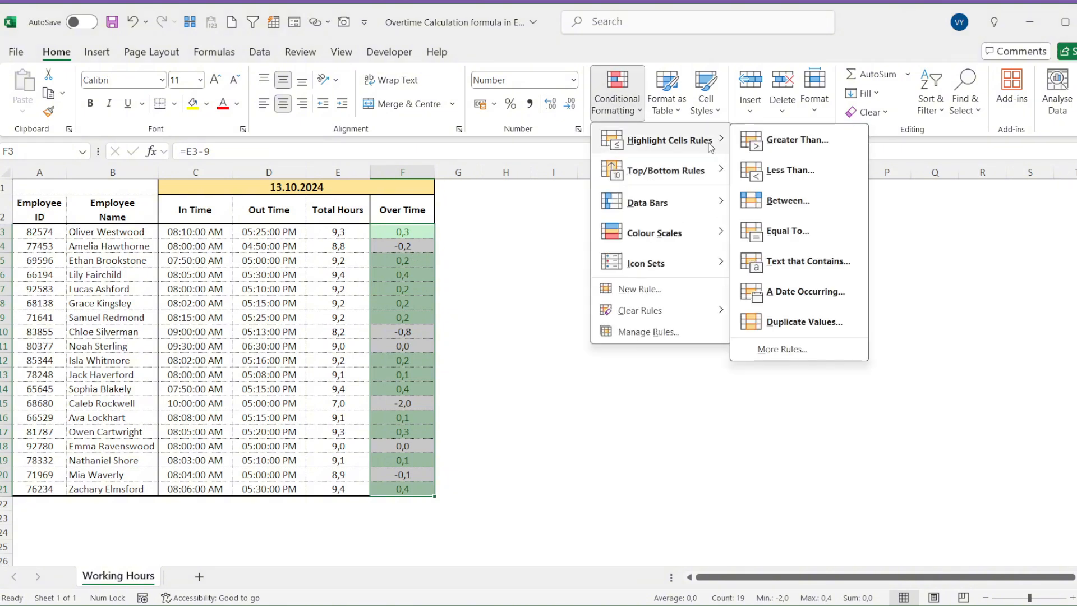
click(788, 170)
text(0)
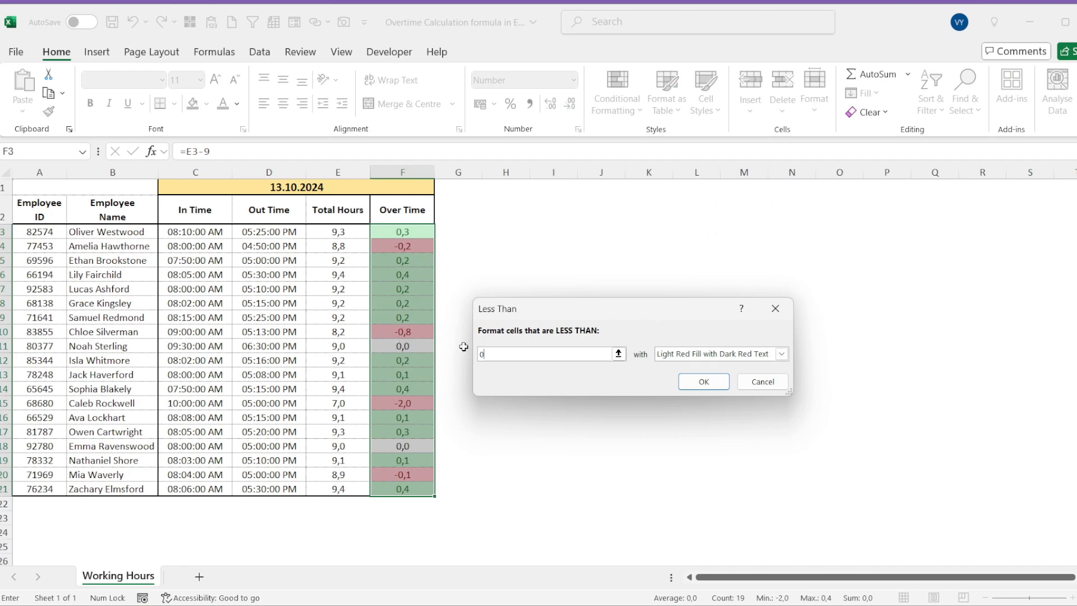
click(701, 382)
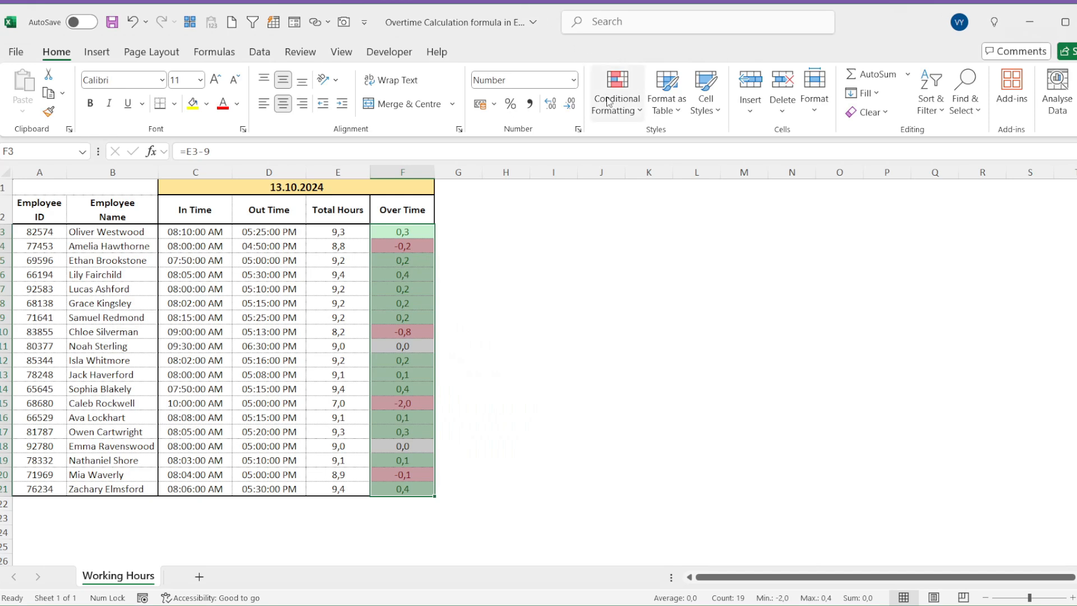
Add a conditional formatting rule to F3:F21 giving values equal to 0 Yellow Fill with Dark Yellow Text
click(616, 106)
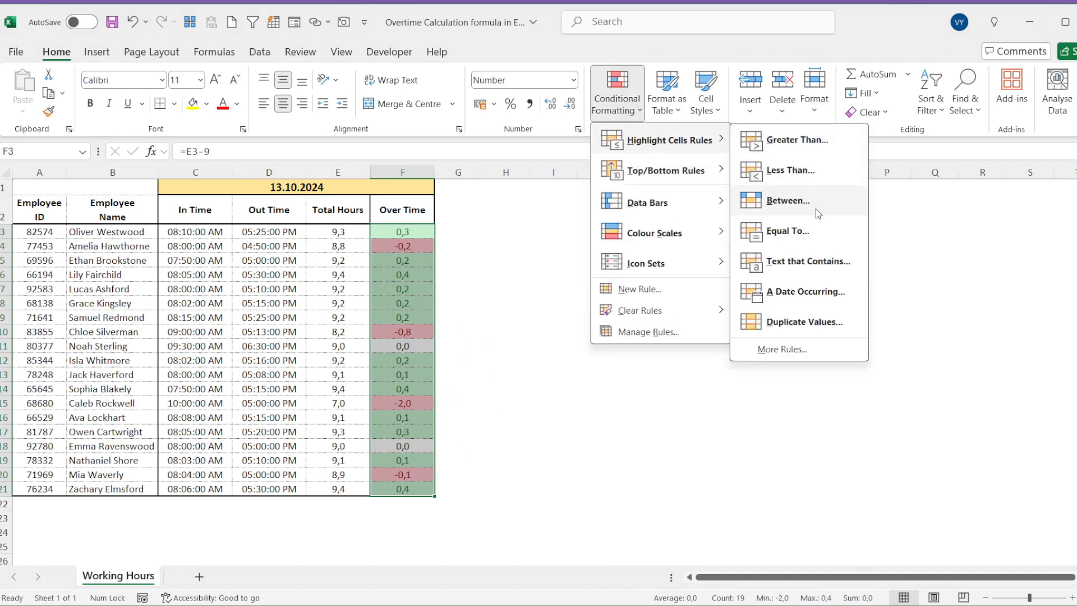
click(797, 240)
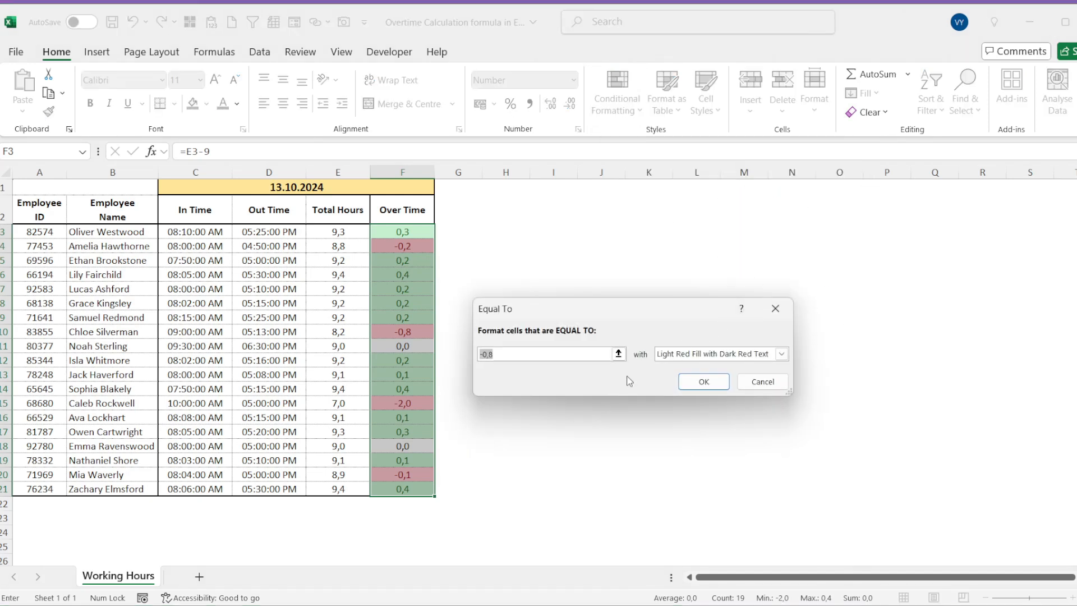
text(0)
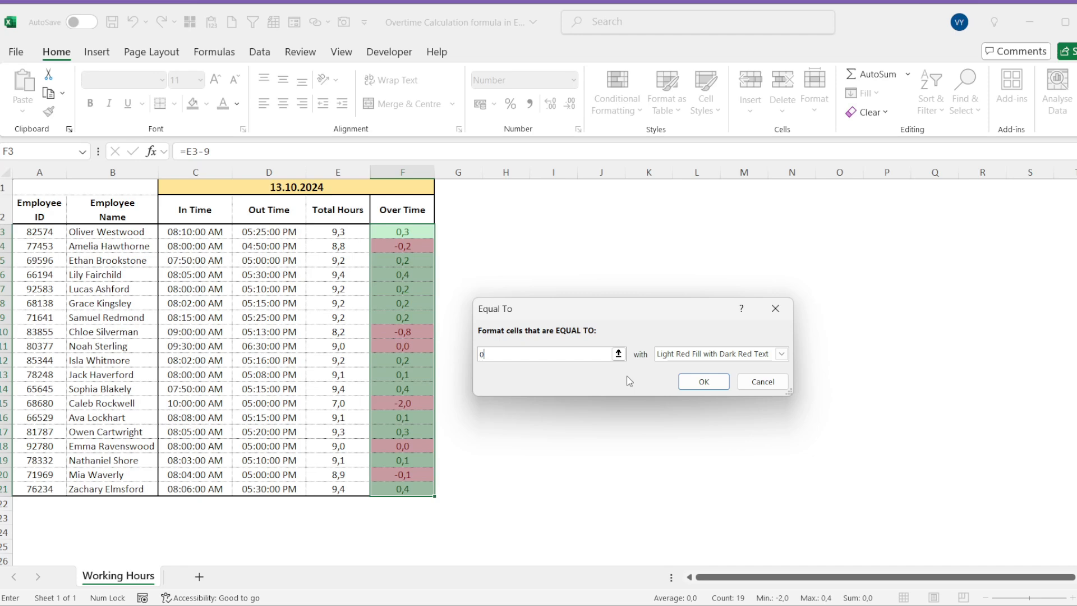
click(717, 357)
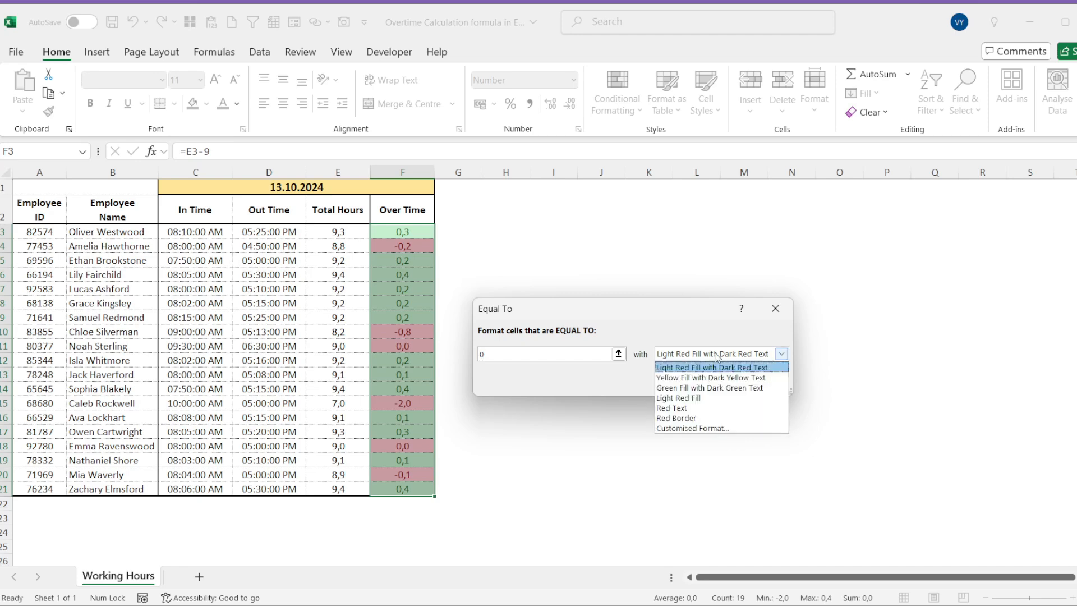
click(701, 379)
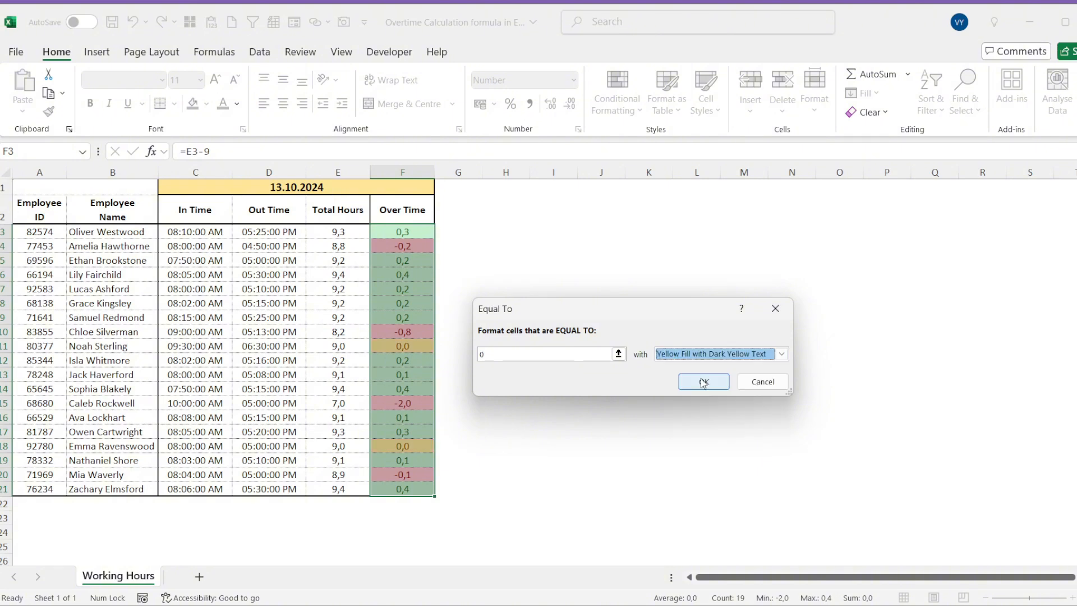
click(703, 382)
click(458, 316)
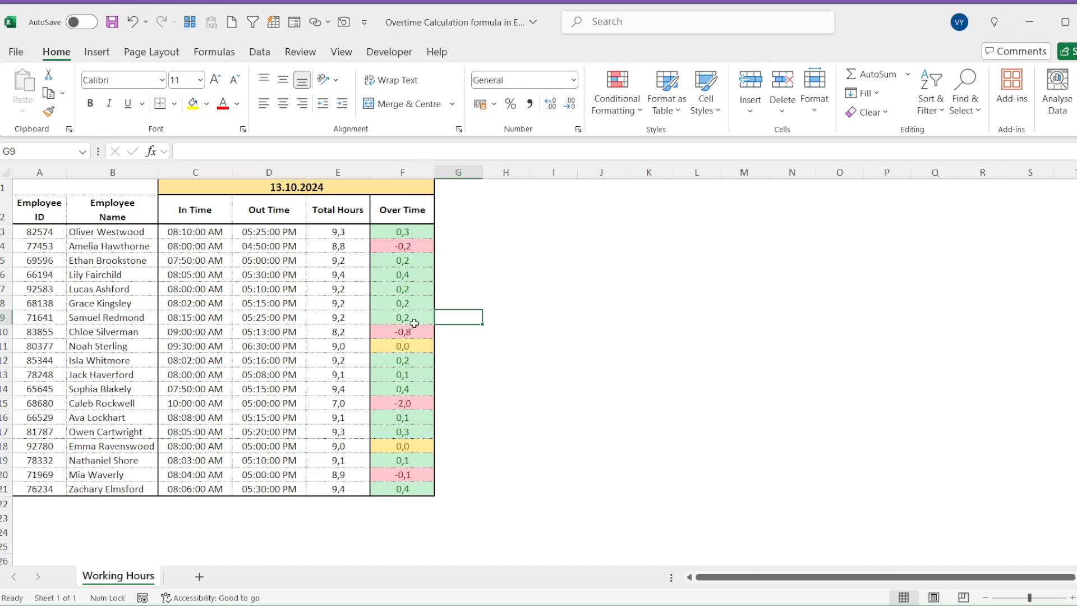
Add filters to the header row and filter the Over Time column by the light red cell colour
click(400, 211)
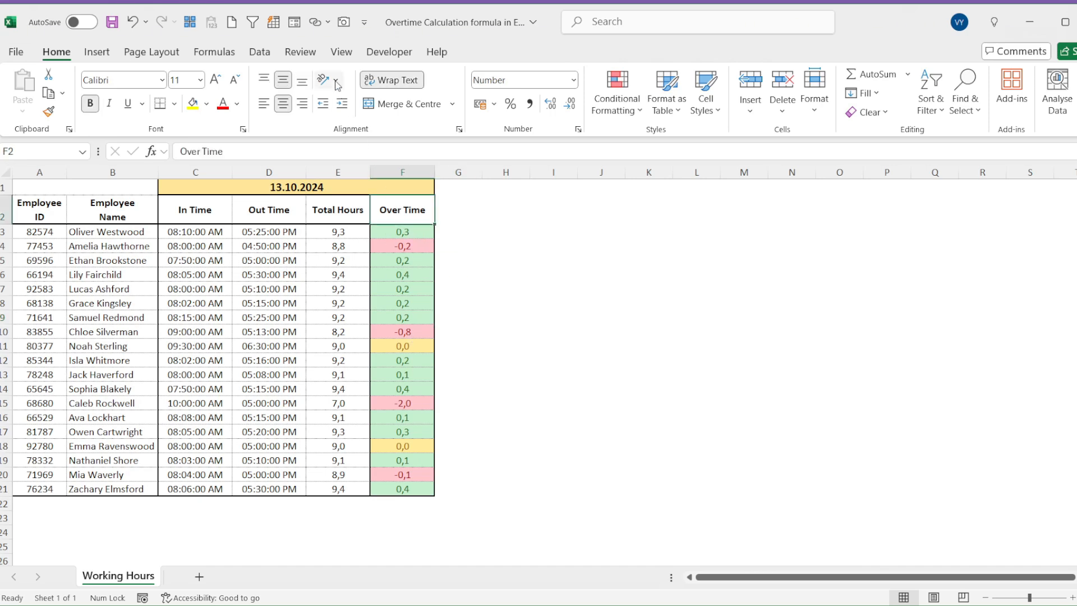
click(253, 22)
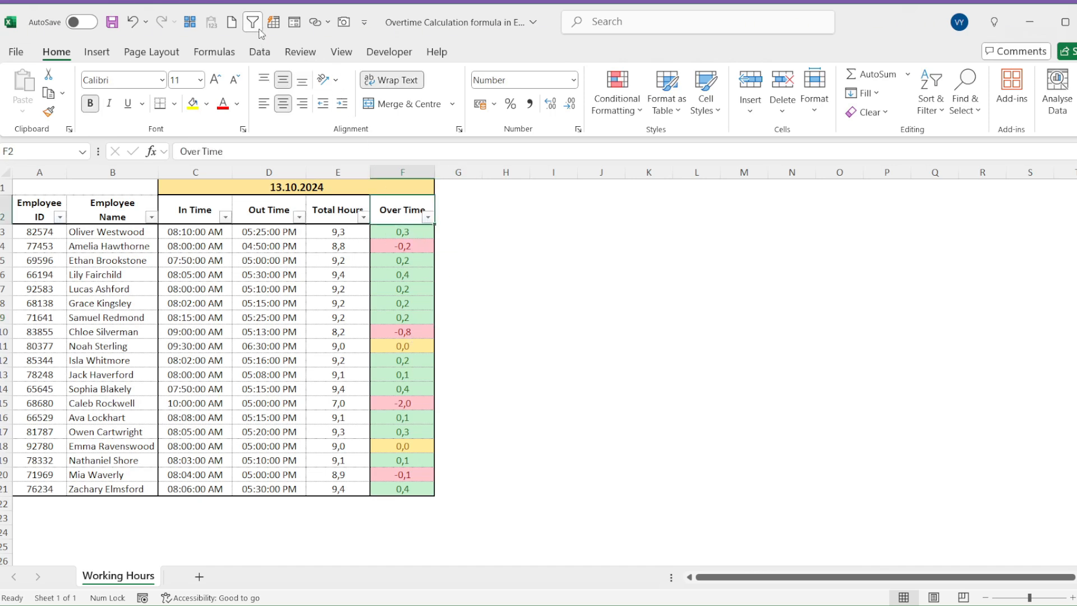
click(427, 217)
mouse_move(407, 342)
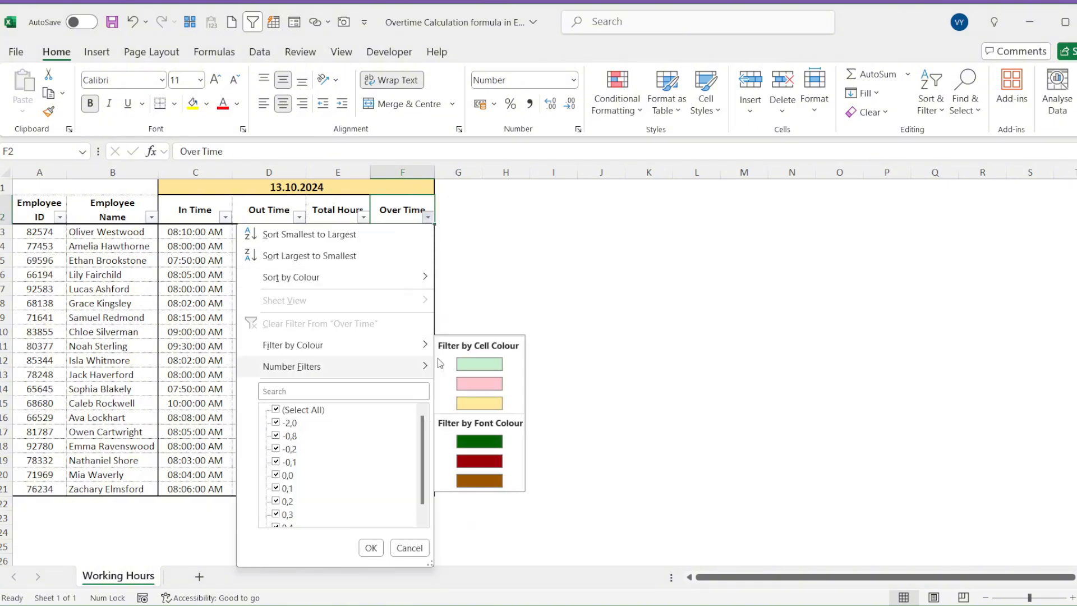
click(476, 381)
Switch the Over Time column's colour filter to the light green cell colour
click(428, 219)
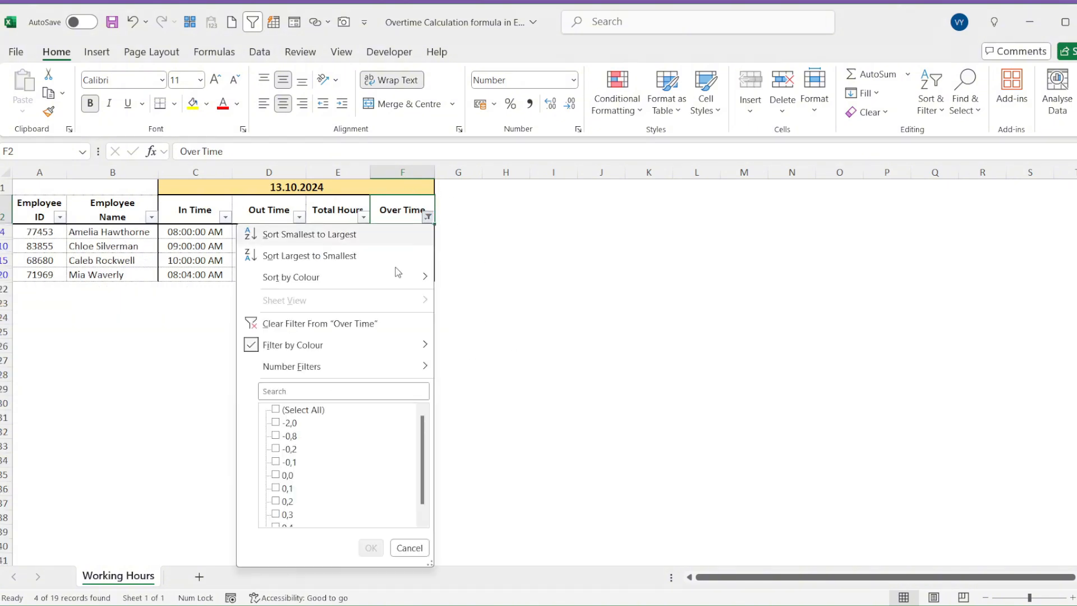
mouse_move(322, 344)
click(454, 359)
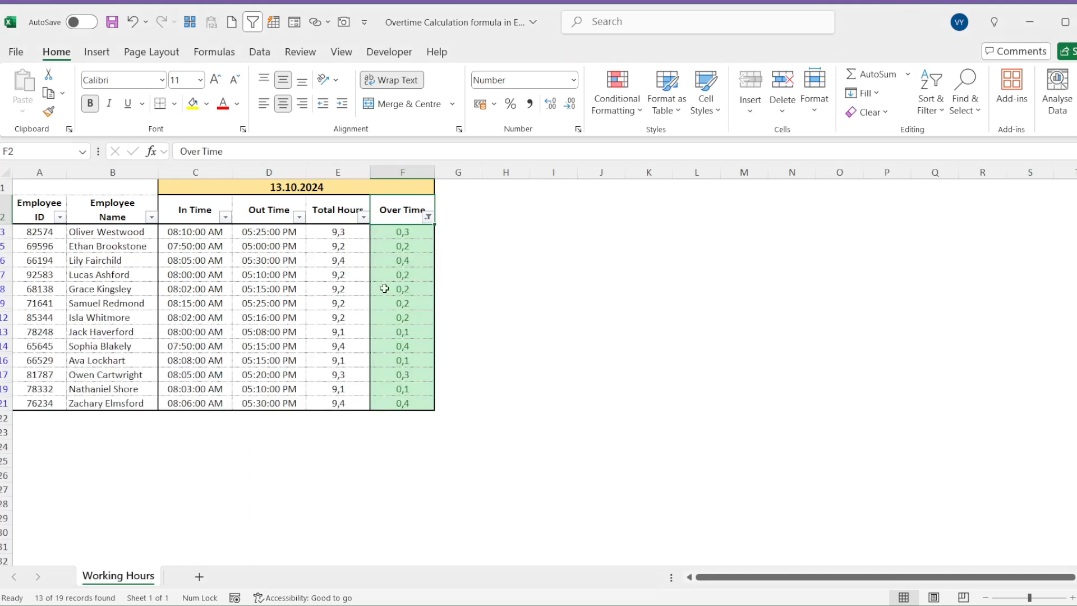
Filter the Over Time column by the yellow cell colour and select the employee names still listed
click(427, 217)
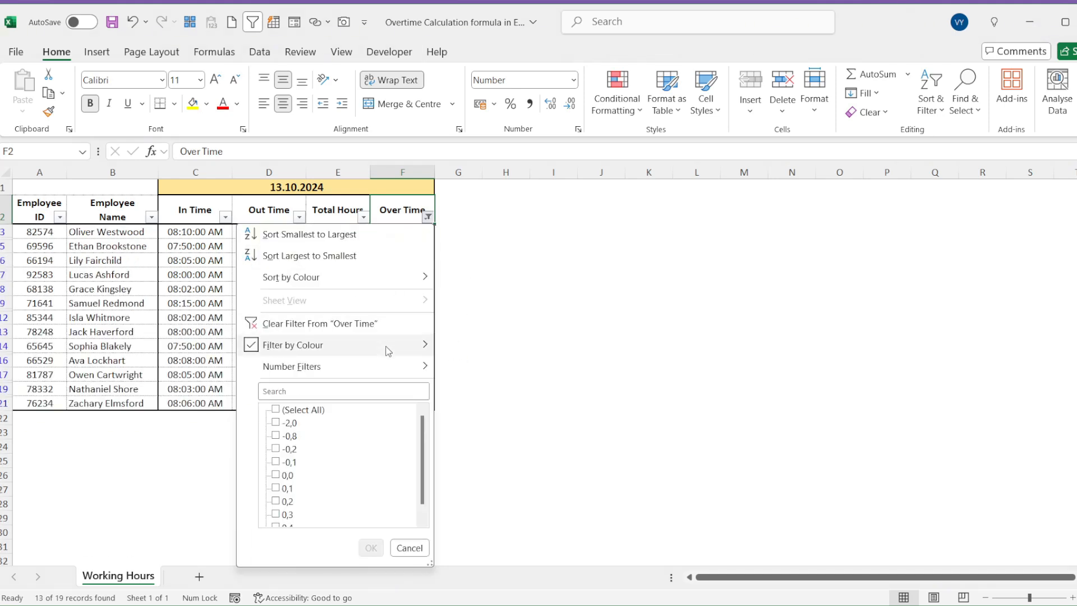
mouse_move(392, 345)
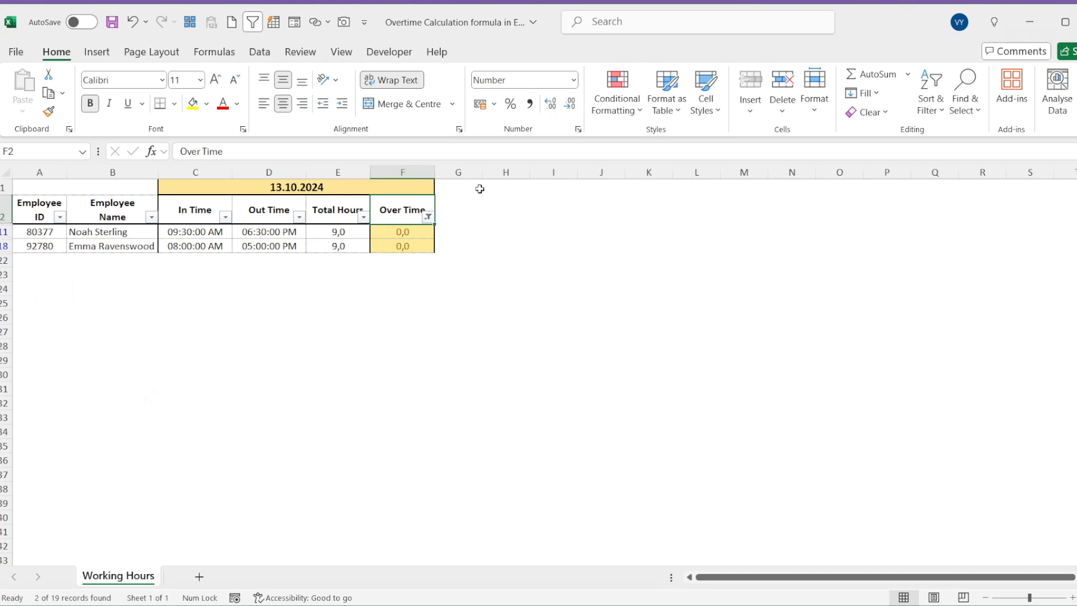
drag(119, 231, 128, 253)
Remove the filters from the header row so that all employees are listed again
click(257, 260)
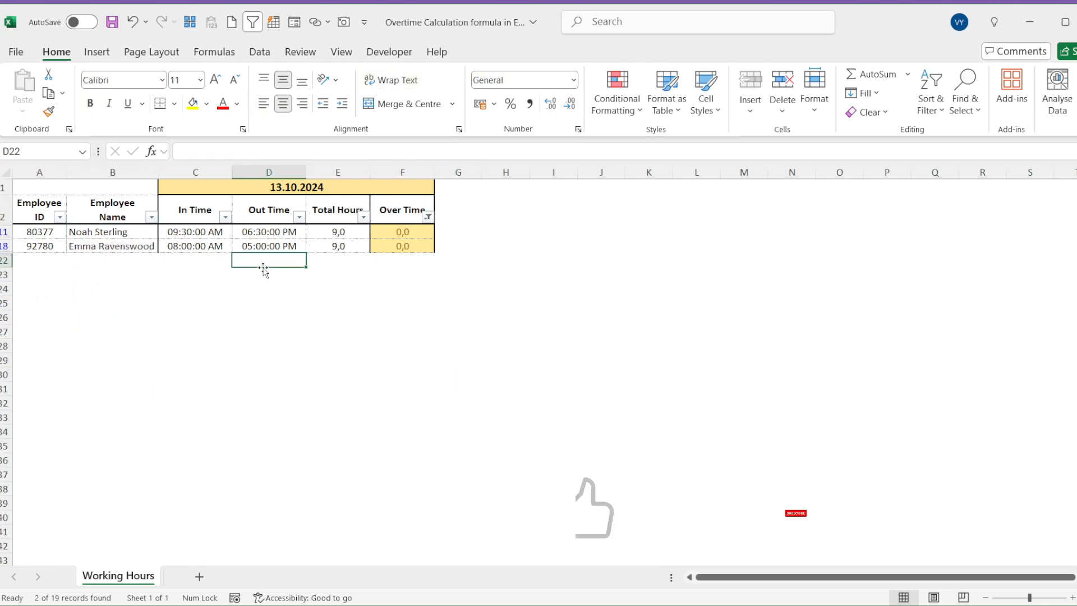
click(252, 23)
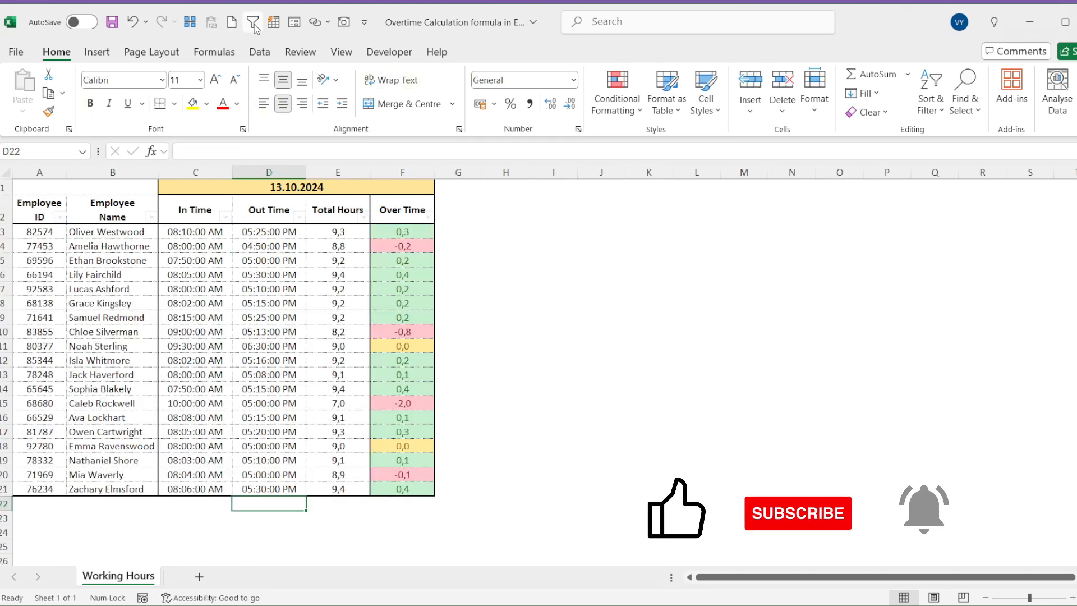
click(464, 329)
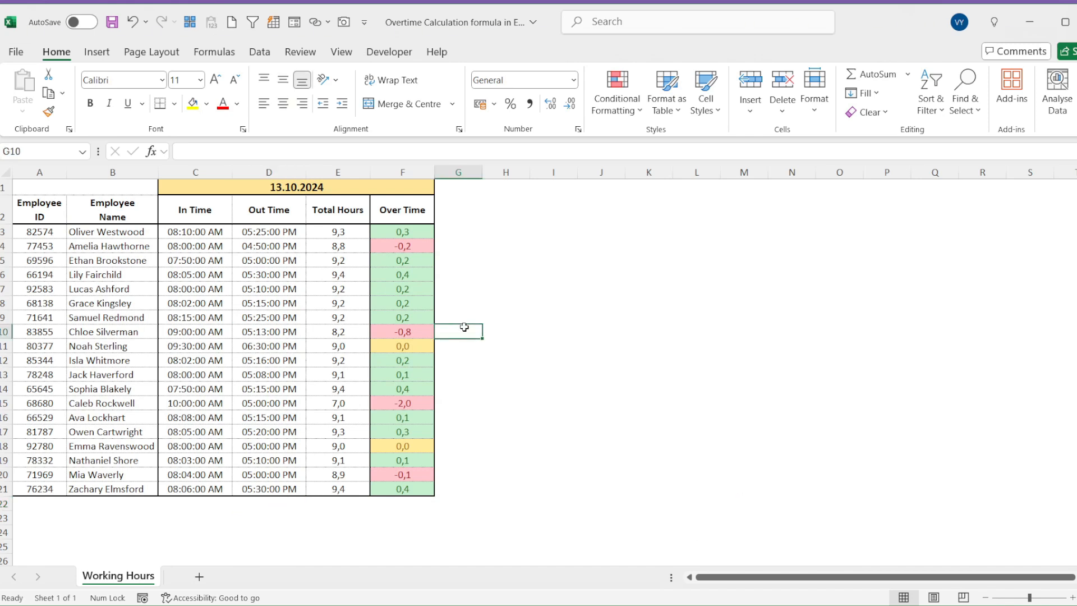